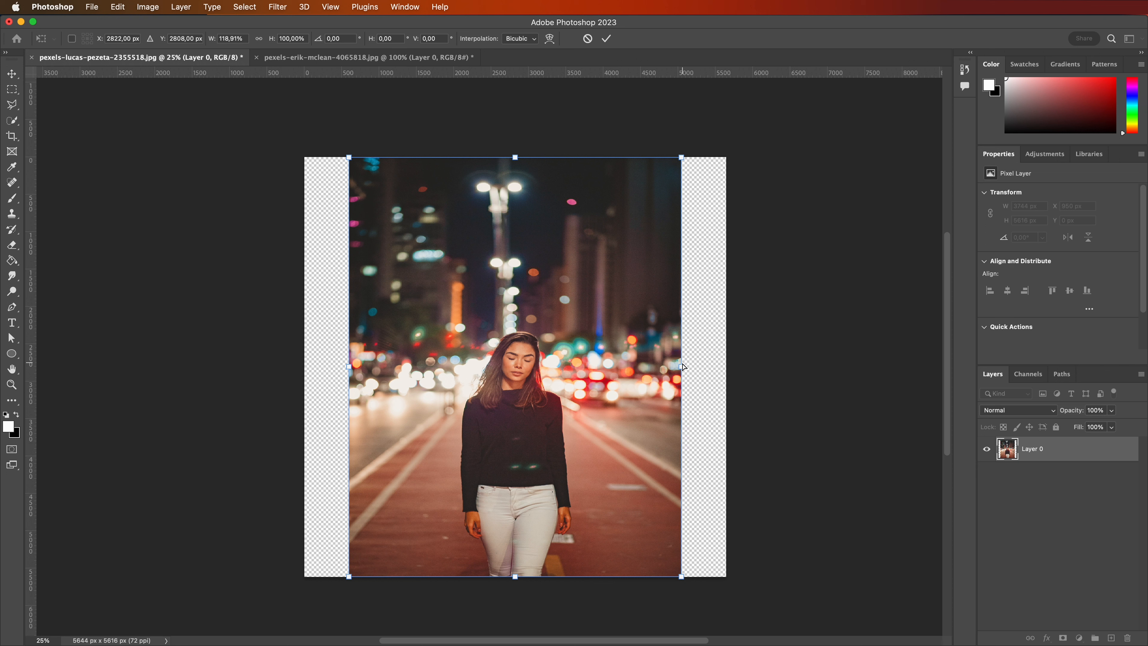
- Undo the photo's horizontal stretch and select the woman automatically with Select Subject
{"action": "key", "text": "super+z"}
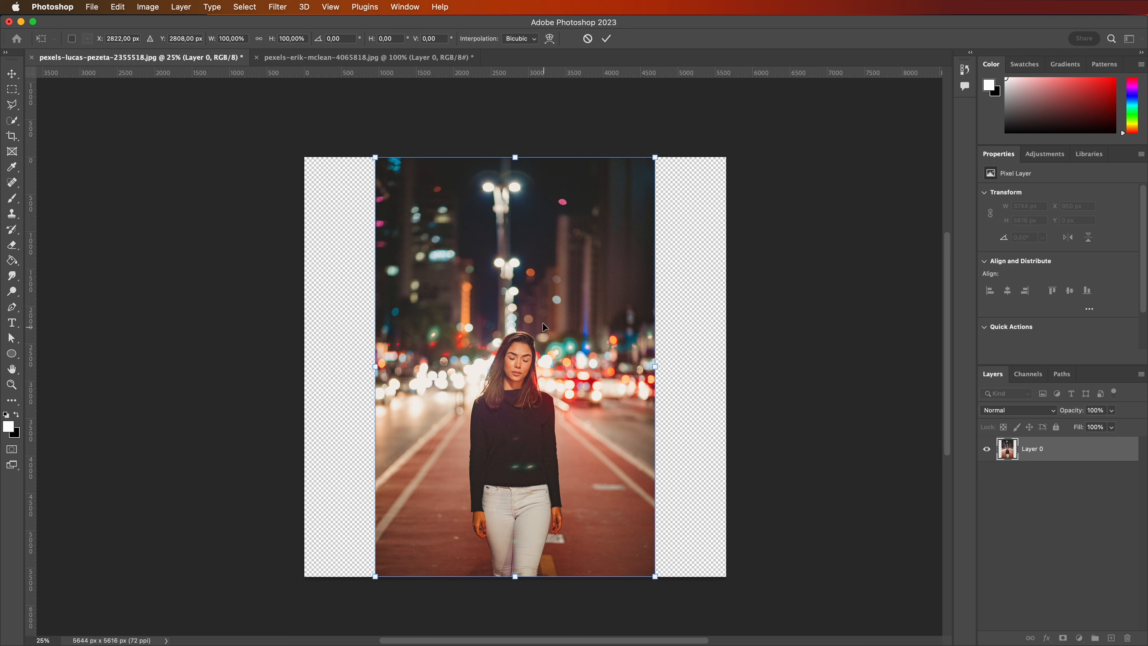
{"action": "left_click", "coordinate": [12, 89]}
{"action": "left_click", "coordinate": [14, 123]}
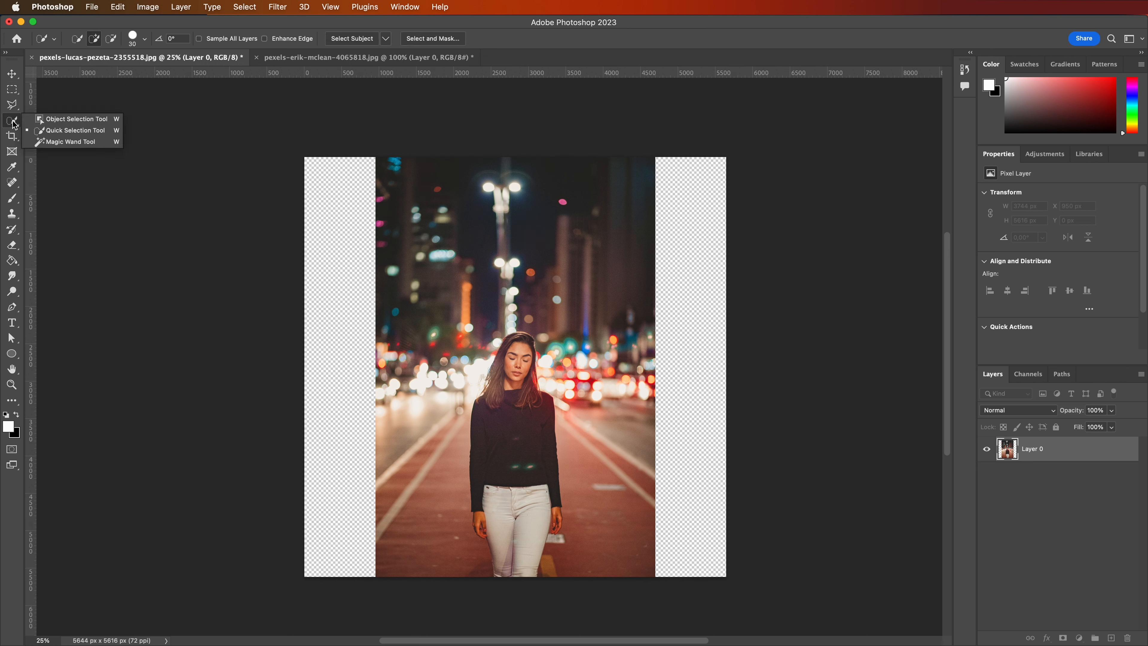
{"action": "left_click", "coordinate": [71, 131]}
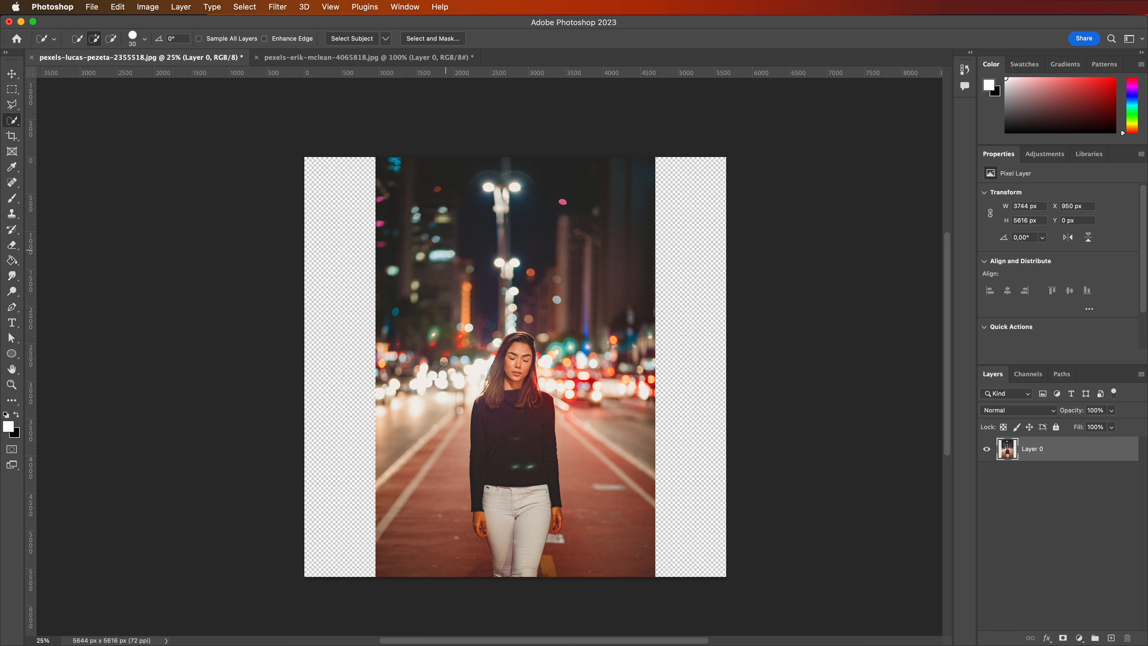
{"action": "left_click", "coordinate": [348, 42]}
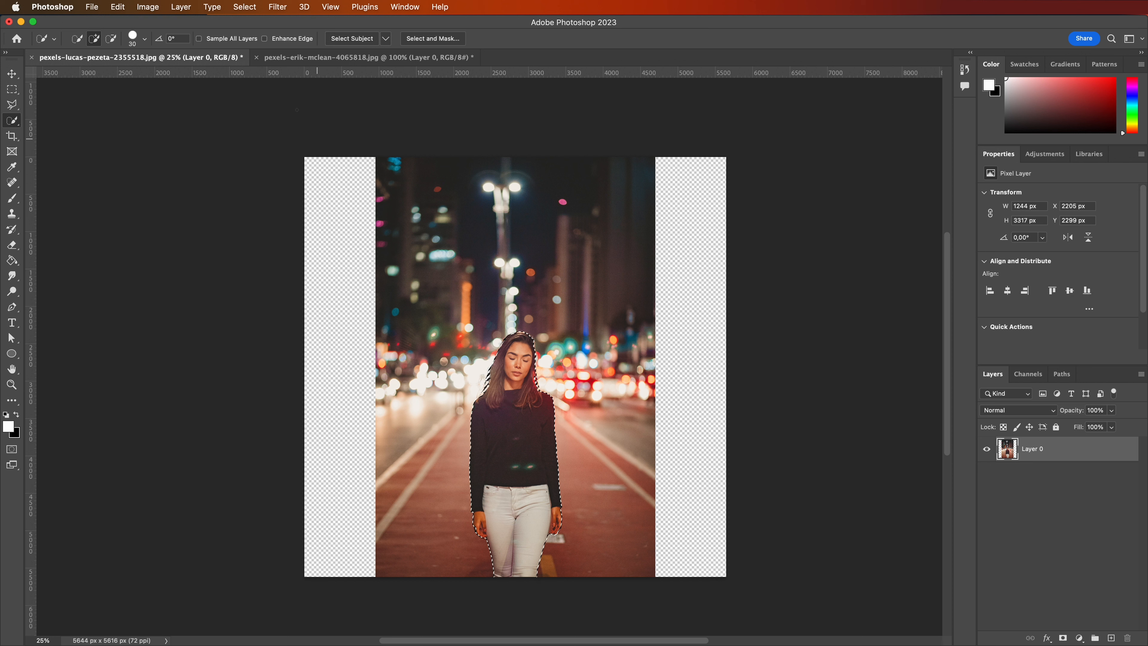
- Save the selection of the woman as a new channel named Girl
{"action": "left_click", "coordinate": [245, 7]}
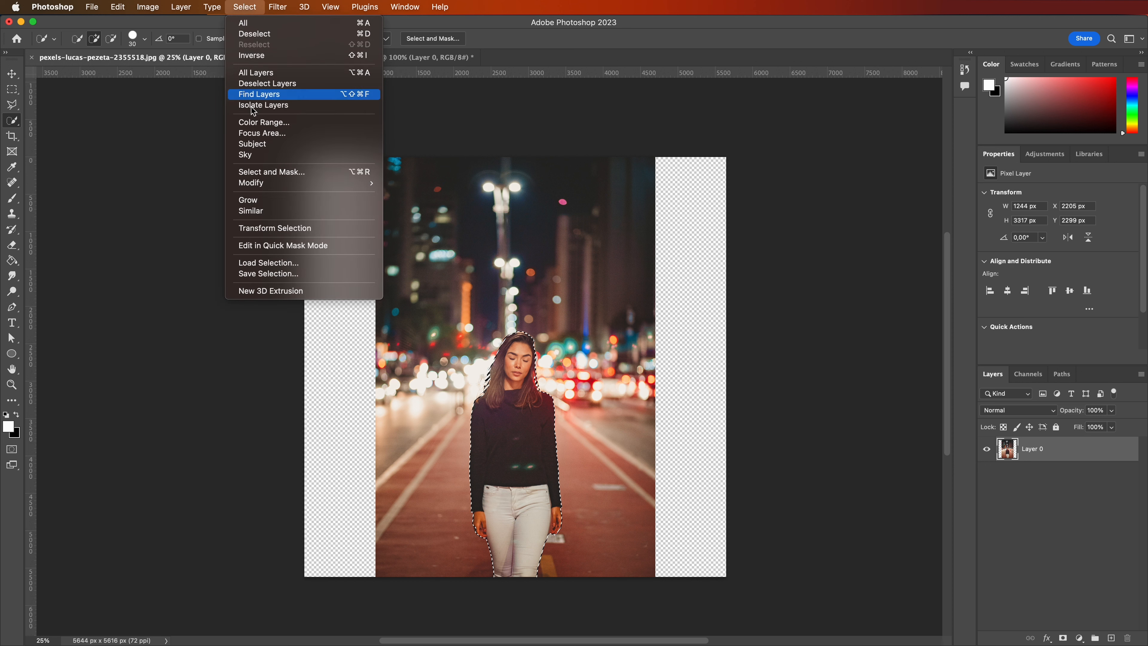
{"action": "left_click", "coordinate": [278, 274]}
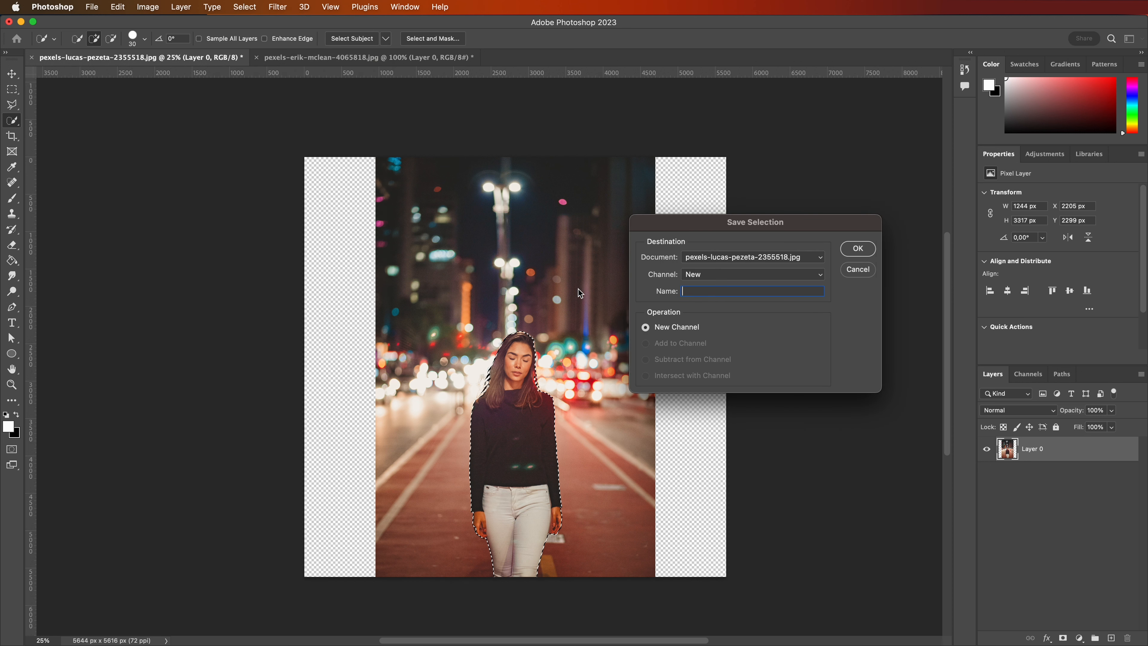
{"action": "type", "text": "Girl"}
{"action": "key", "text": "Return"}
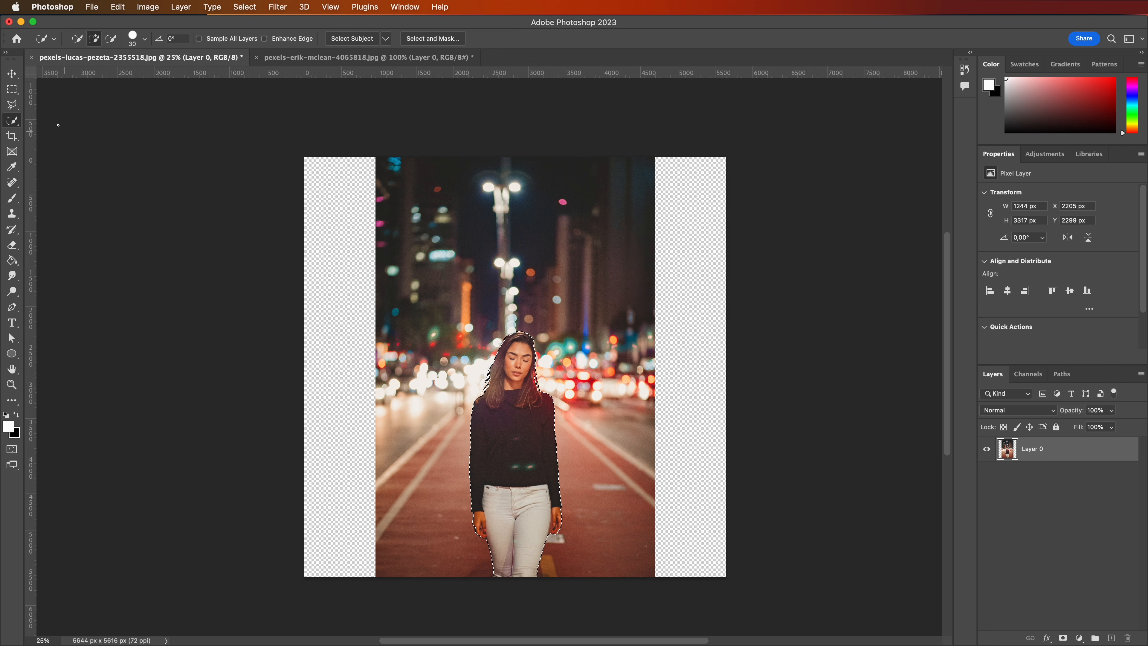
- Deselect the woman and start Content-Aware Scale on the photo layer with the Girl selection protected
{"action": "left_click", "coordinate": [13, 90]}
{"action": "left_click", "coordinate": [88, 157]}
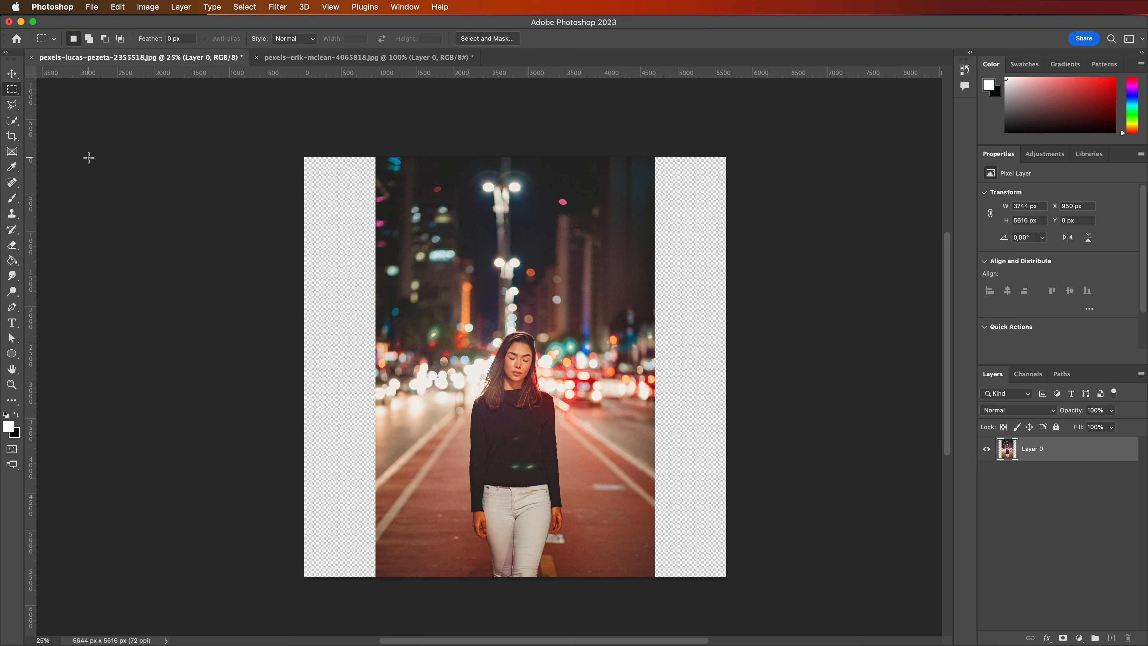
{"action": "left_click", "coordinate": [118, 7]}
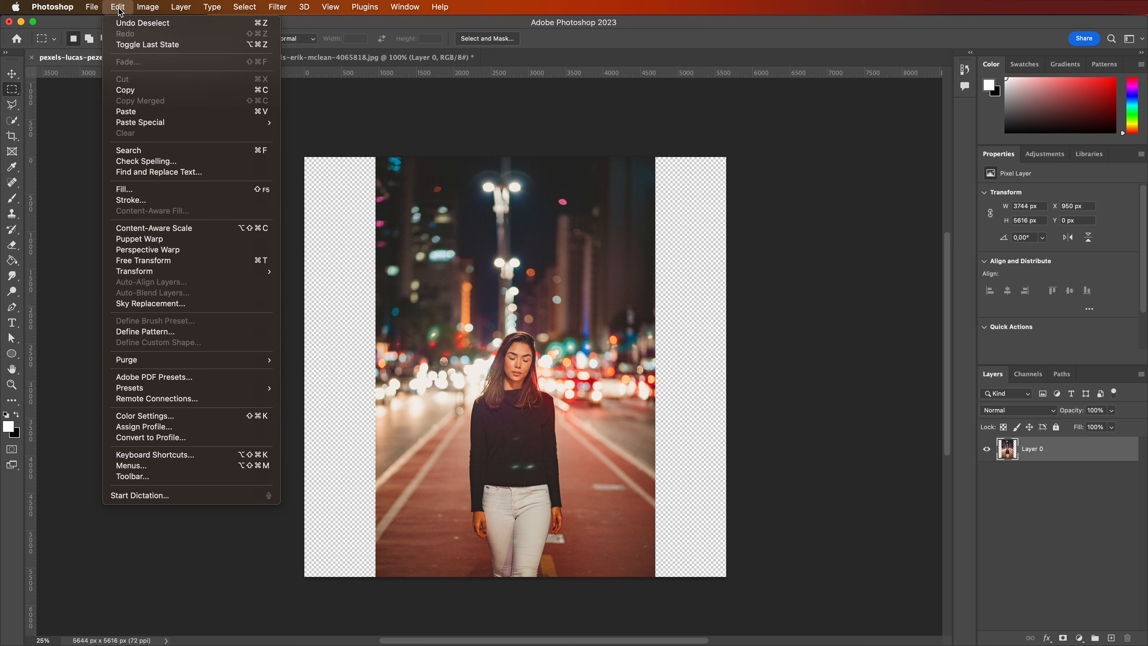
{"action": "left_click", "coordinate": [151, 229]}
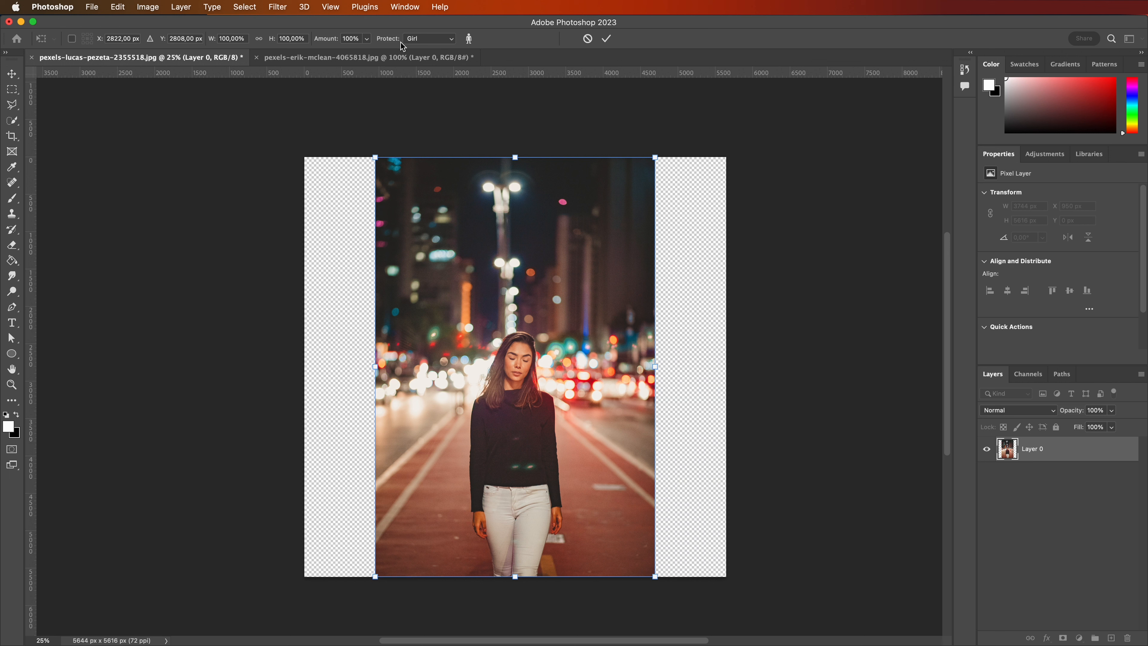
{"action": "left_click", "coordinate": [430, 45]}
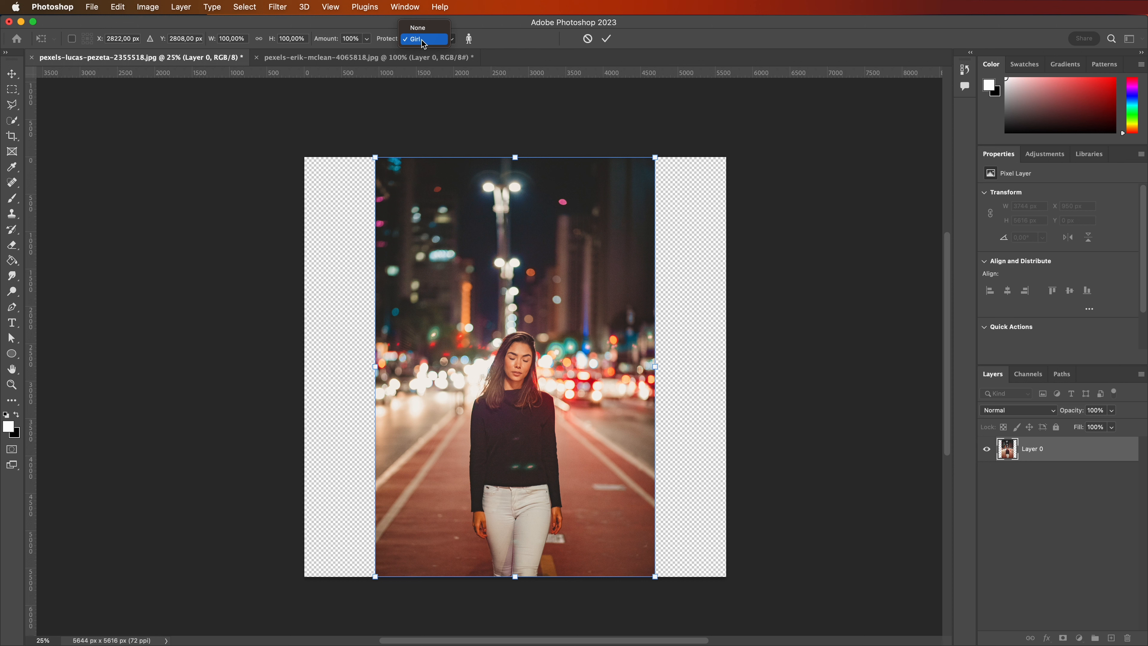
{"action": "left_click", "coordinate": [424, 44]}
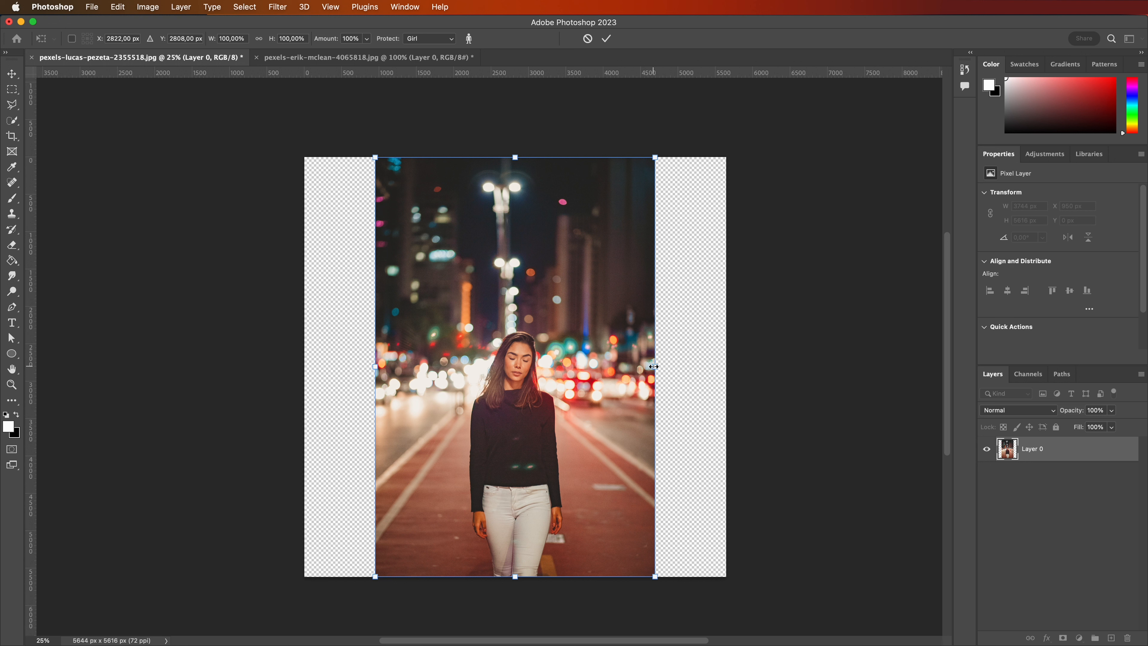
- Stretch the street photo horizontally to both canvas edges, filling the transparent strips, and apply the scaling
{"action": "left_click_drag", "start_coordinate": [653, 366], "coordinate": [708, 366]}
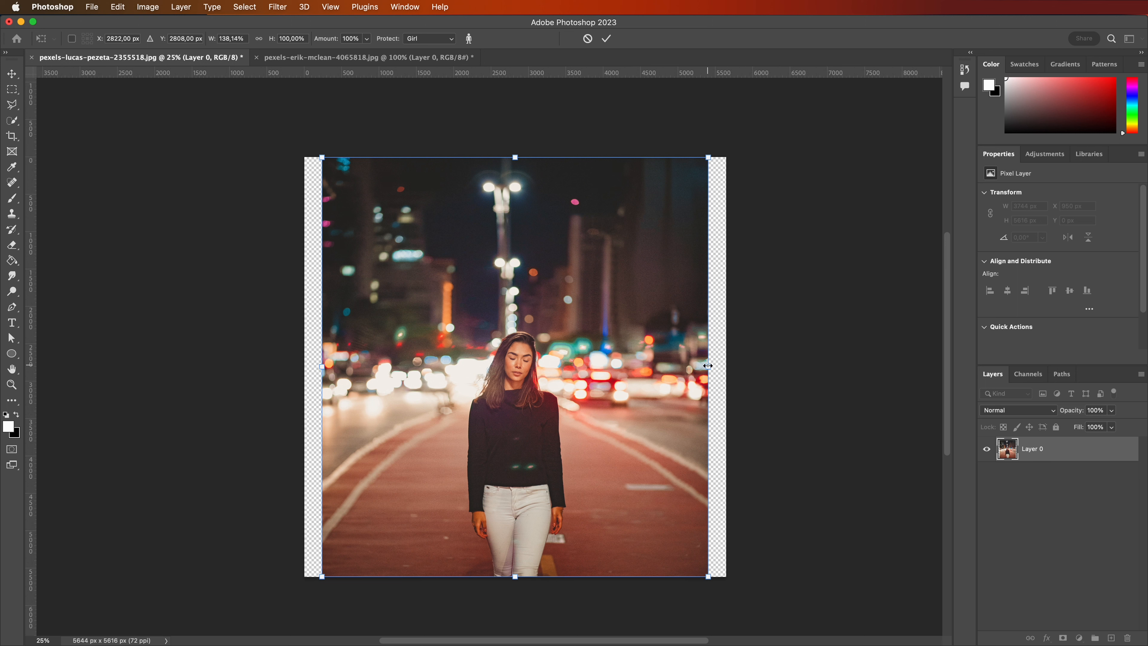
{"action": "left_click_drag", "start_coordinate": [321, 367], "coordinate": [302, 364]}
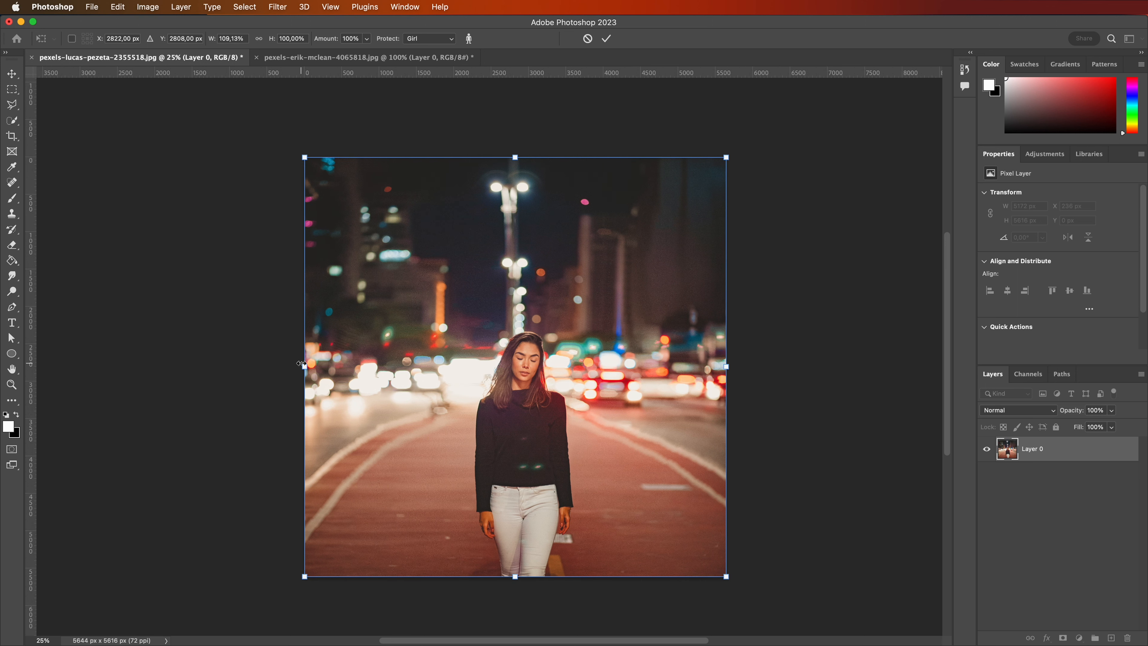
{"action": "key", "text": "Return"}
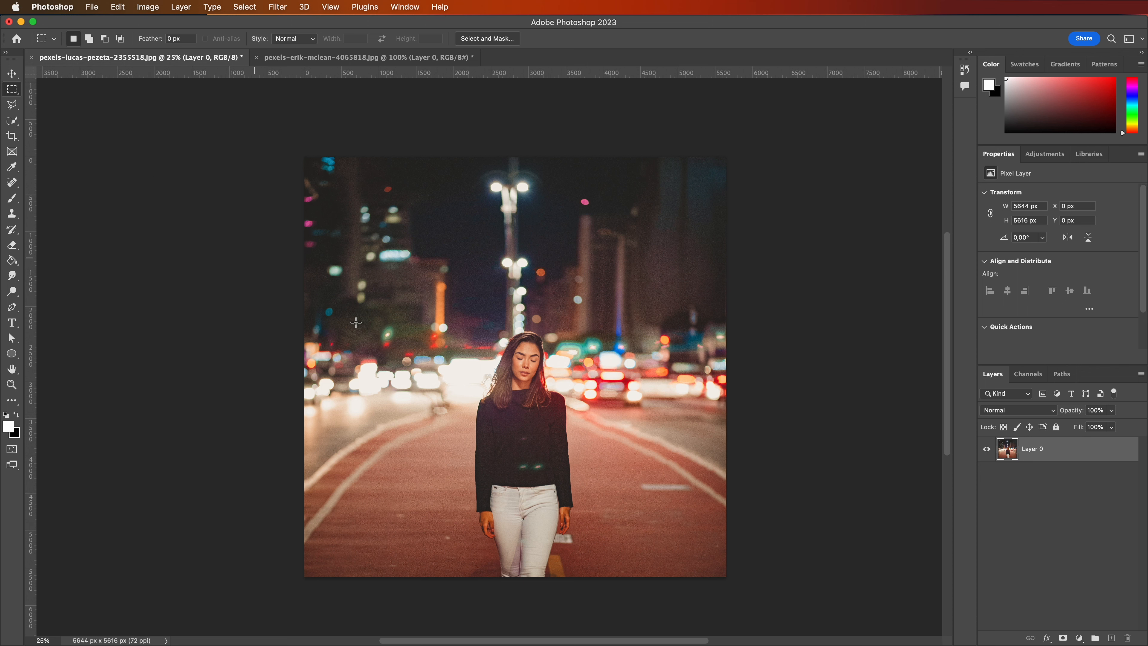
{"action": "key", "text": "super+alt+shift+c"}
{"action": "left_click_drag", "start_coordinate": [302, 364], "coordinate": [301, 363]}
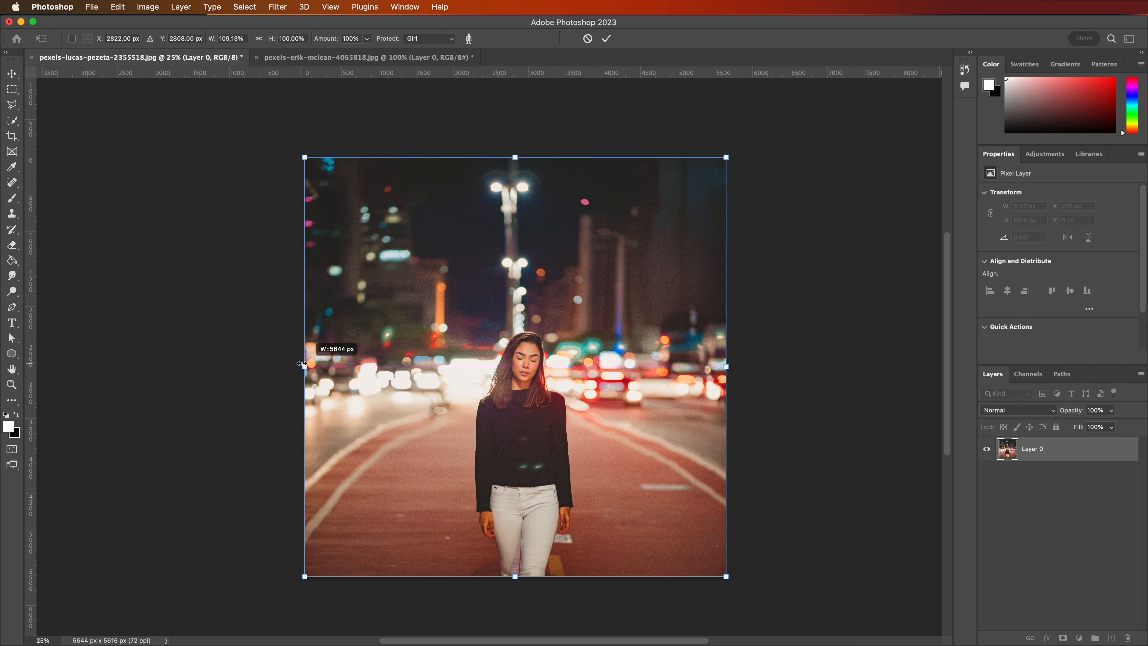
{"action": "key", "text": "Return"}
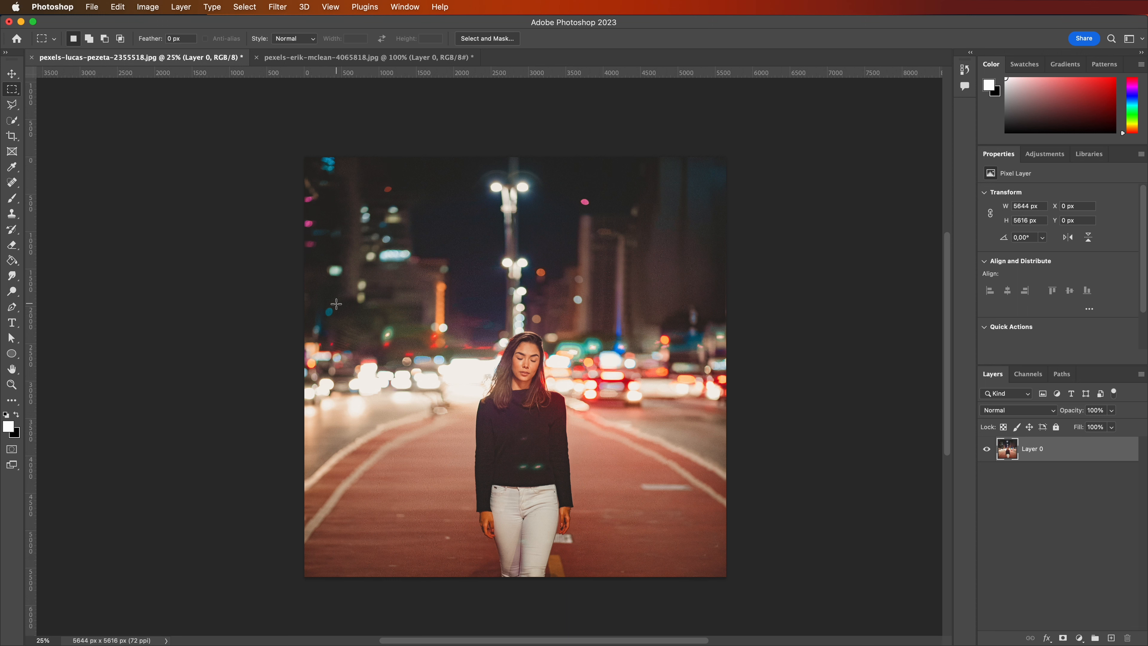
- Switch to the car photo document and select the car automatically with Select Subject
{"action": "left_click", "coordinate": [378, 59]}
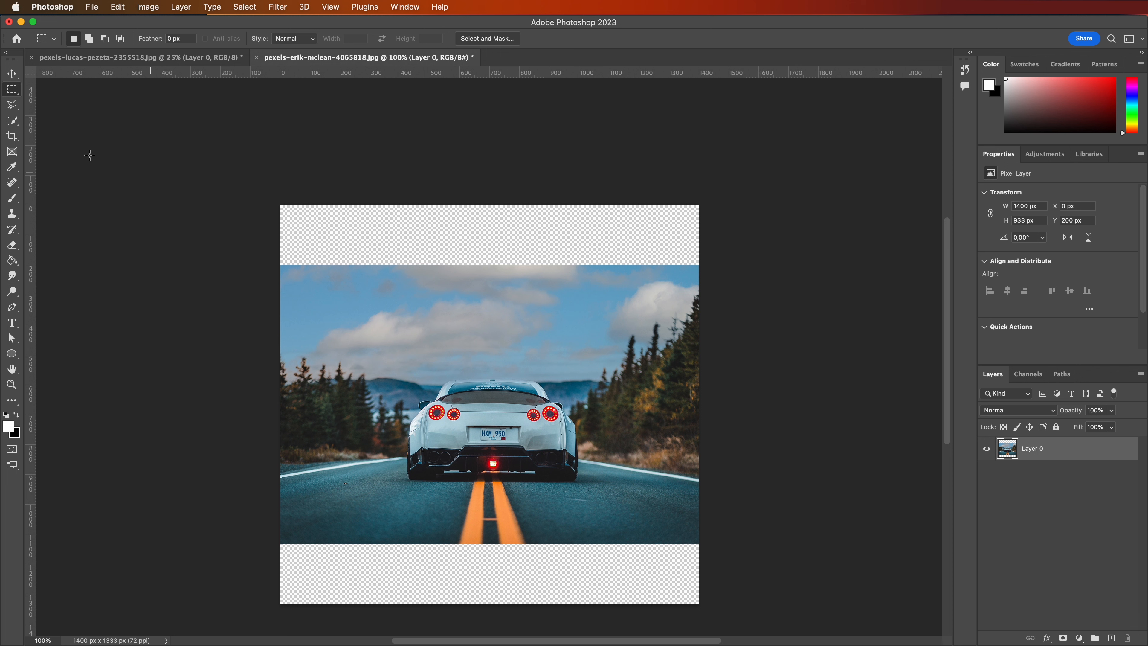
{"action": "left_click", "coordinate": [12, 122]}
{"action": "left_click", "coordinate": [57, 130]}
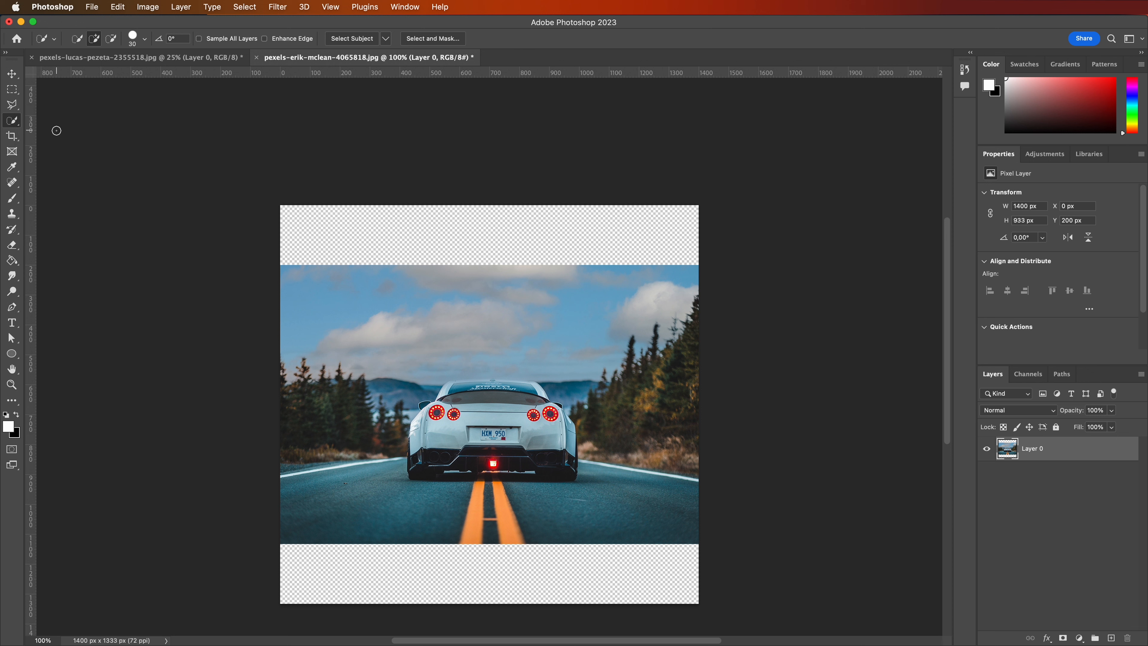
{"action": "left_click", "coordinate": [361, 41]}
- Add the missed areas along the car's roof edges to the selection with the Polygonal Lasso tool
{"action": "left_click", "coordinate": [13, 105]}
{"action": "right_click", "coordinate": [16, 107]}
{"action": "left_click", "coordinate": [68, 120]}
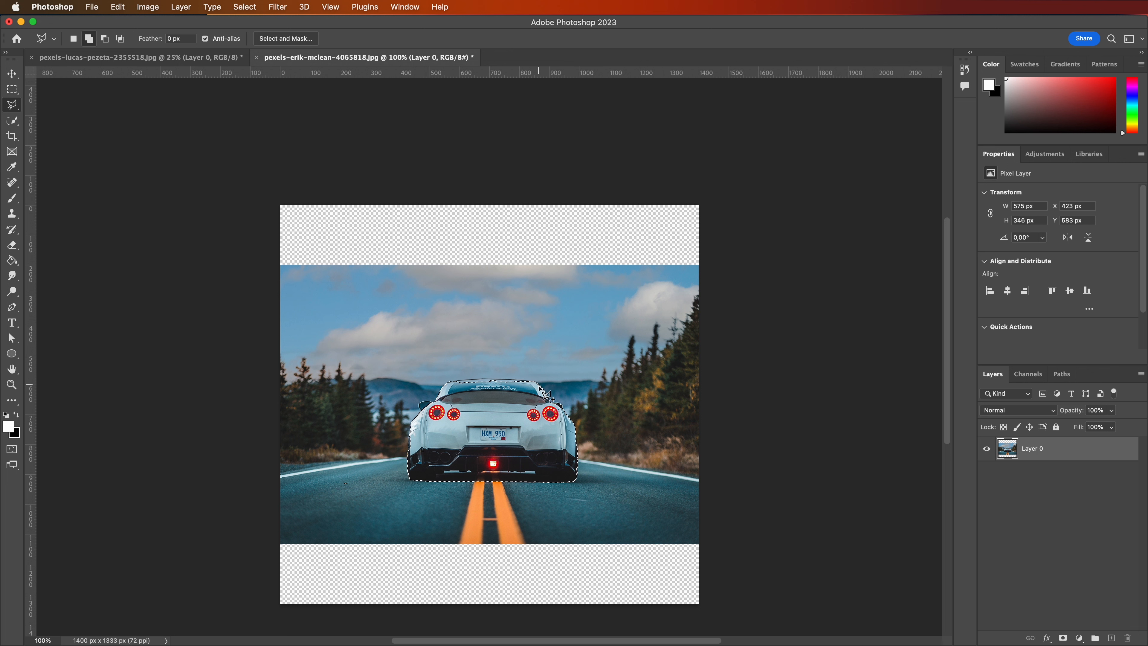
{"action": "left_click", "coordinate": [453, 387]}
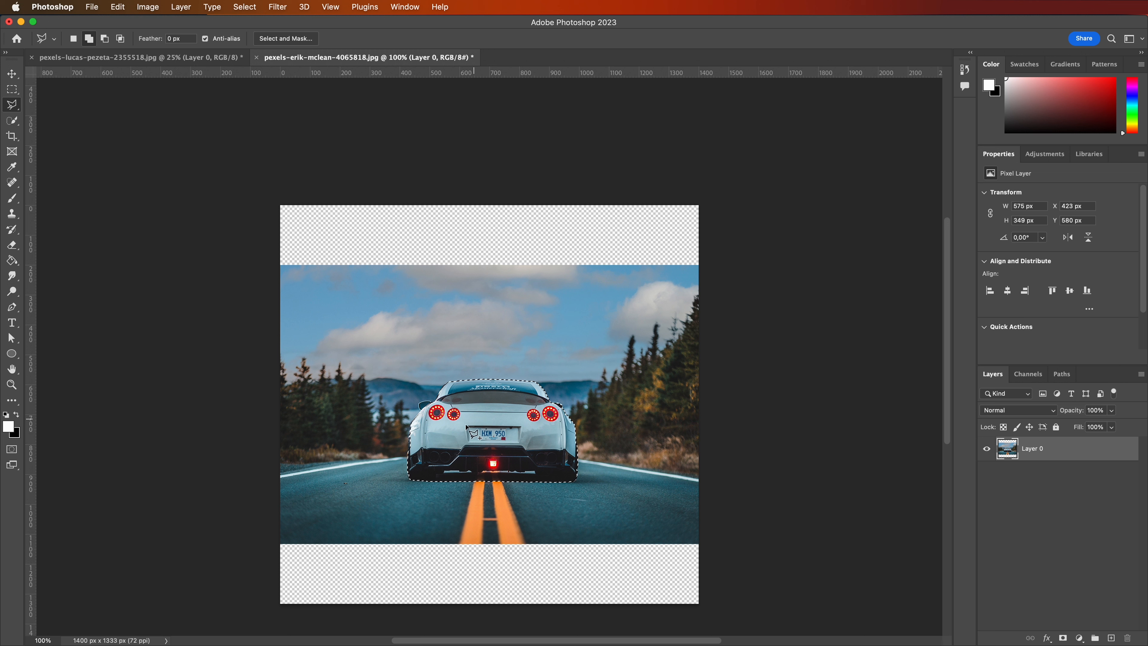
- Save the selection of the car as a new channel named car
{"action": "left_click", "coordinate": [245, 7]}
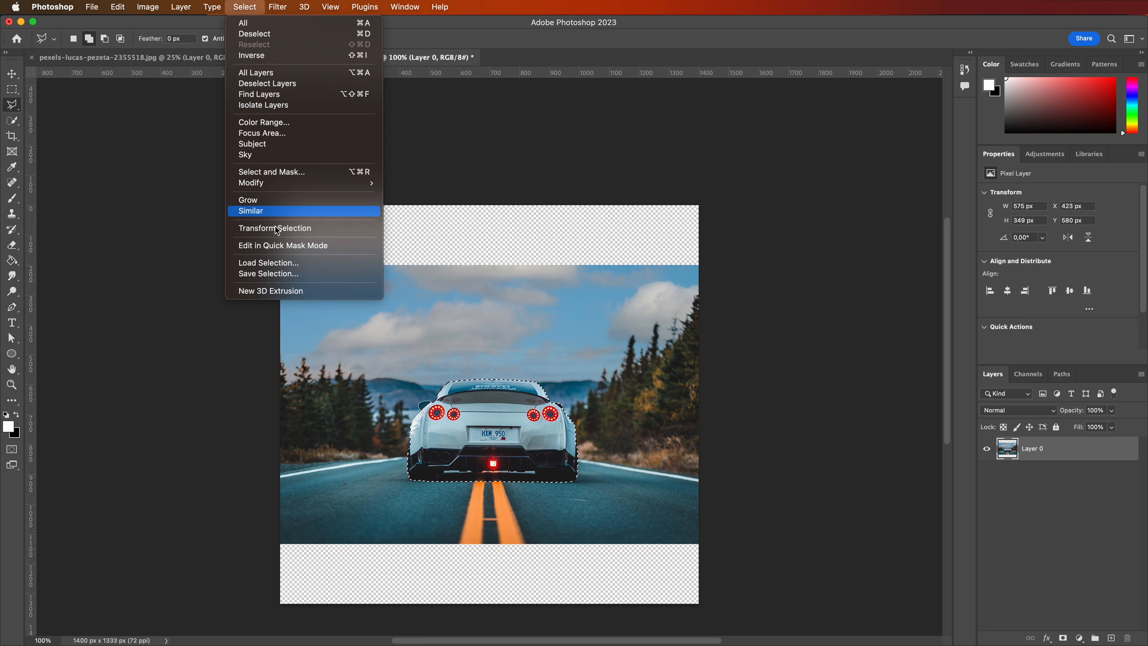
{"action": "left_click", "coordinate": [283, 274]}
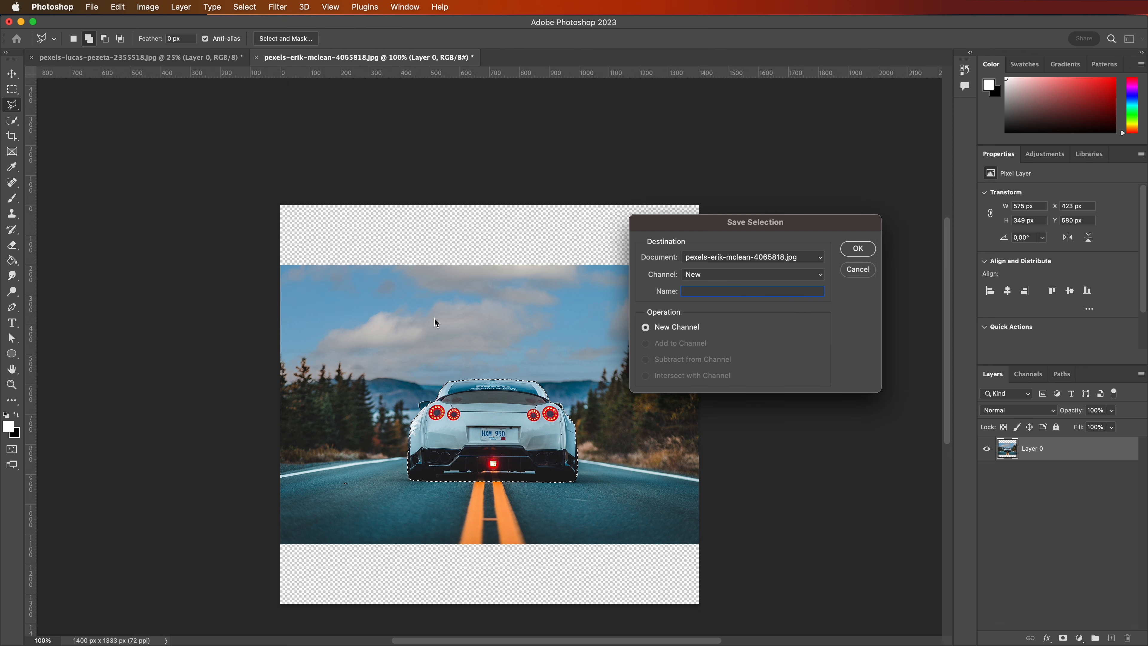
{"action": "type", "text": "car"}
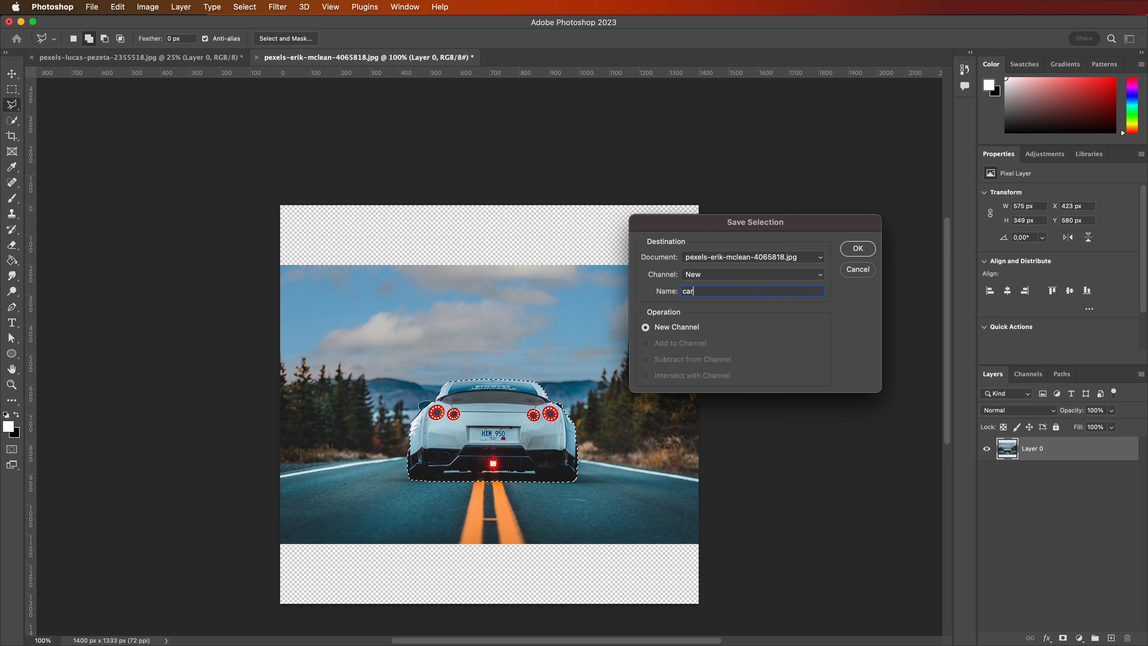
{"action": "key", "text": "Return"}
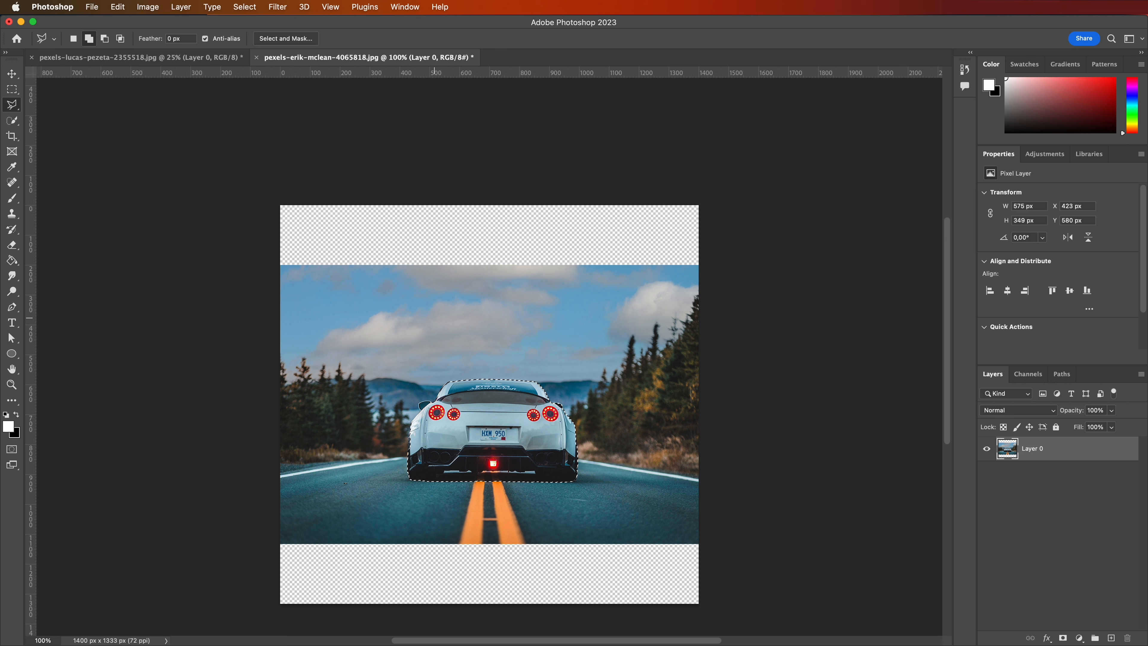
- Deselect the car and start Content-Aware Scale on its layer with the car selection protected
{"action": "left_click", "coordinate": [12, 89]}
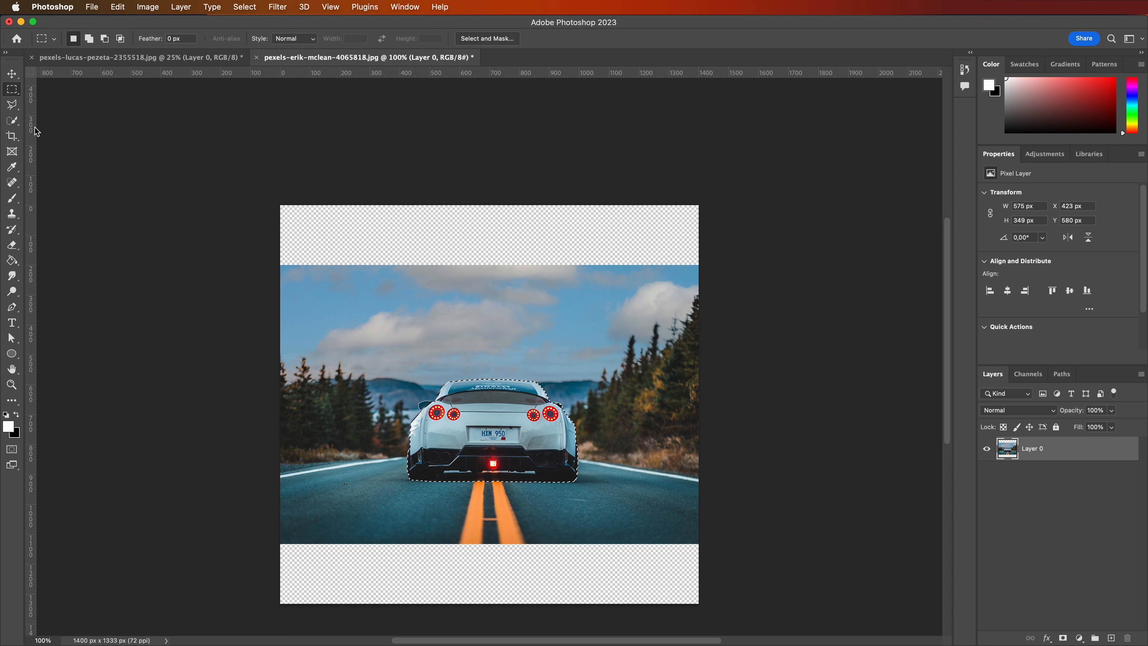
{"action": "left_click", "coordinate": [113, 145]}
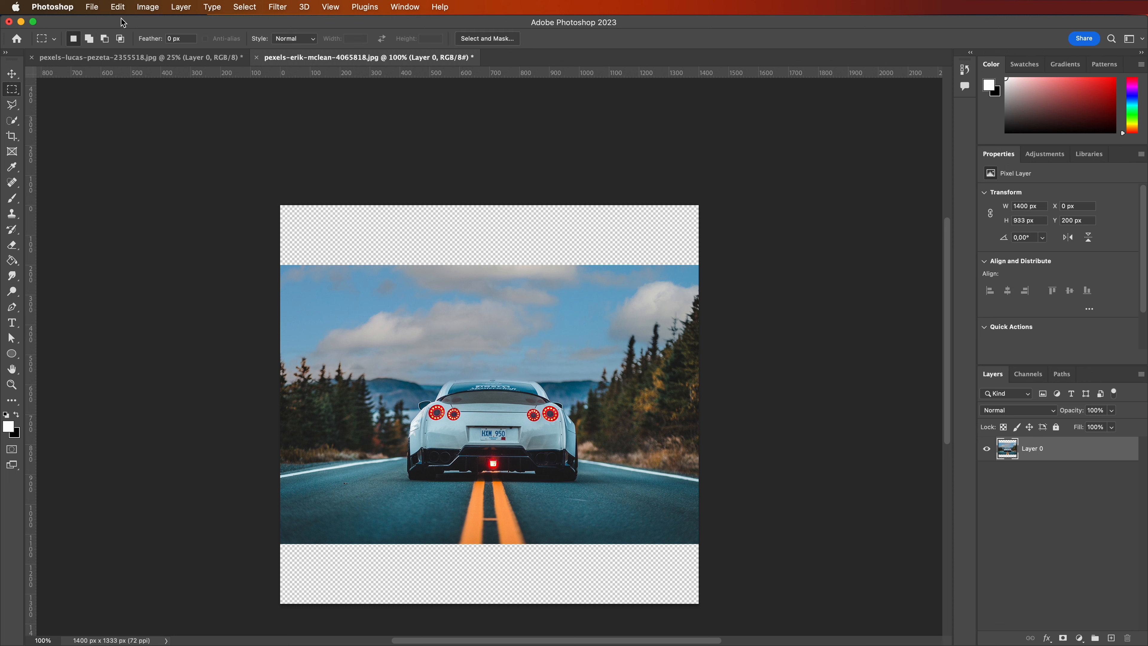
{"action": "left_click", "coordinate": [118, 7]}
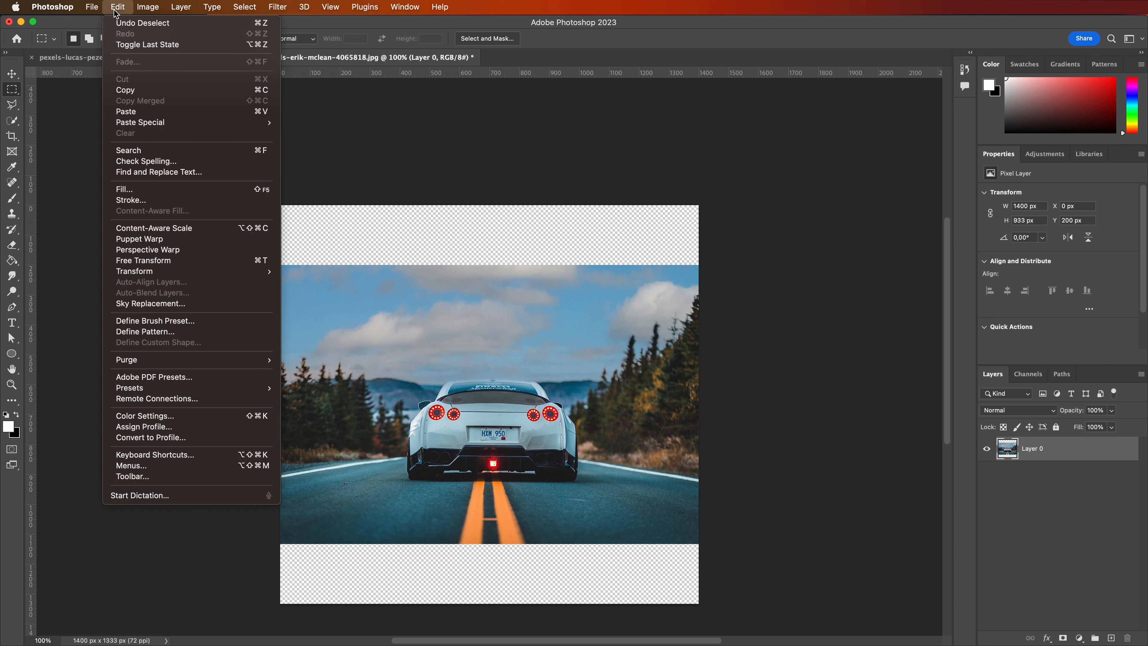
{"action": "left_click", "coordinate": [151, 228]}
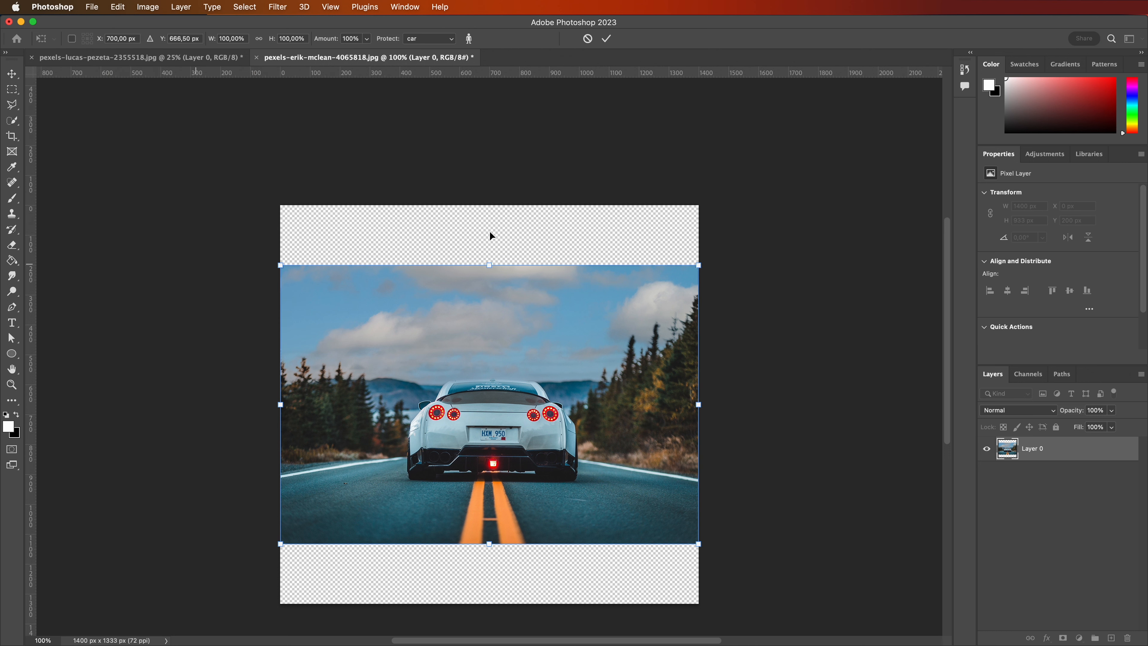
{"action": "left_click", "coordinate": [430, 40]}
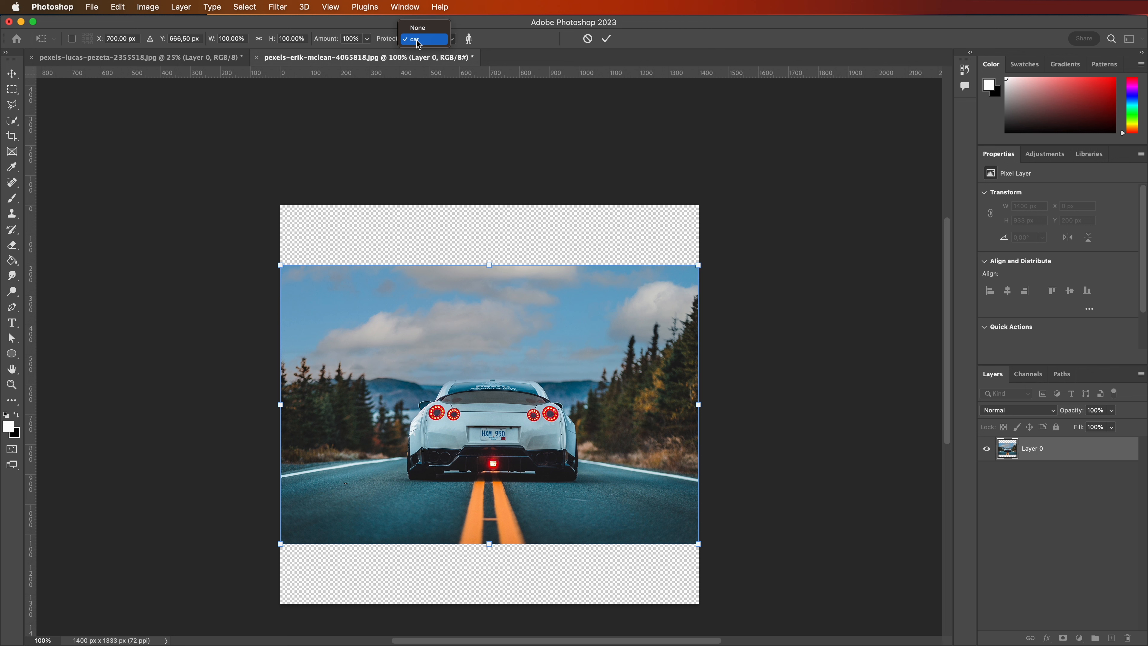
{"action": "left_click", "coordinate": [417, 42]}
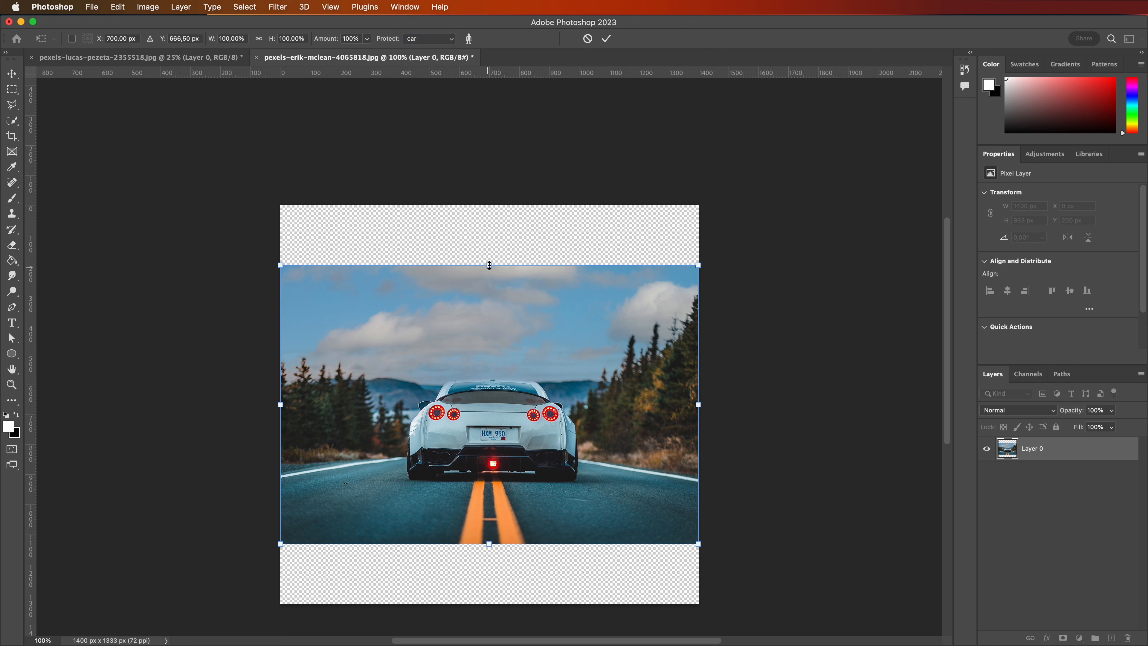
- Stretch the car photo vertically to the upper and lower canvas edges and apply the scaling
{"action": "left_click_drag", "start_coordinate": [490, 265], "coordinate": [492, 235]}
{"action": "left_click_drag", "start_coordinate": [491, 572], "coordinate": [492, 604]}
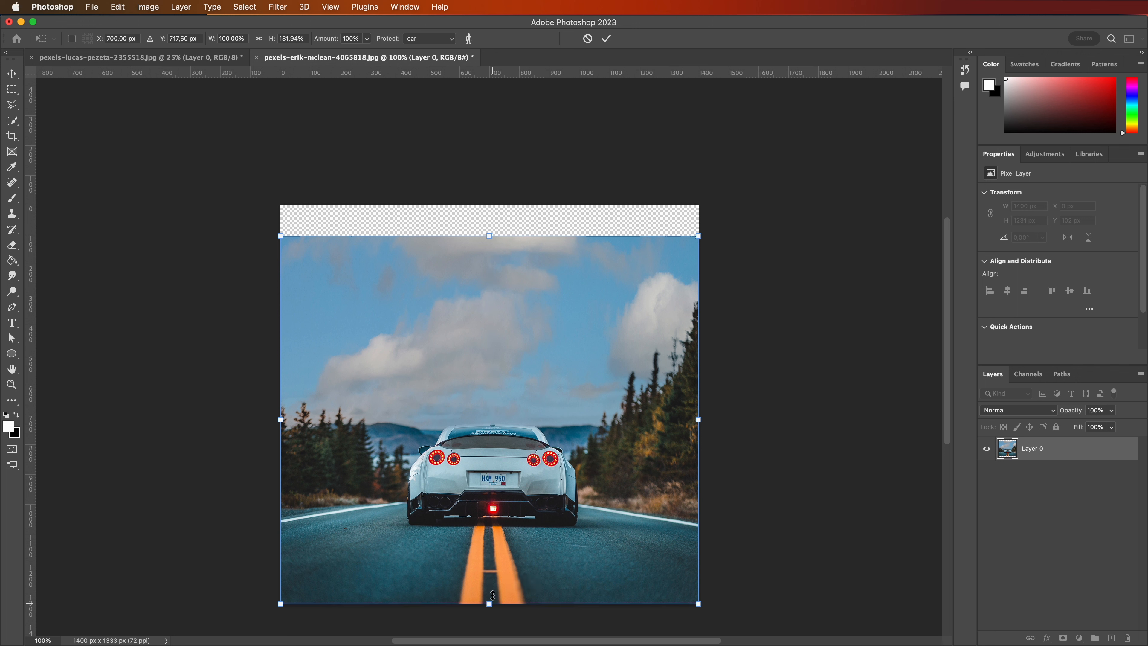
{"action": "left_click_drag", "start_coordinate": [488, 231], "coordinate": [490, 202]}
{"action": "left_click", "coordinate": [12, 89]}
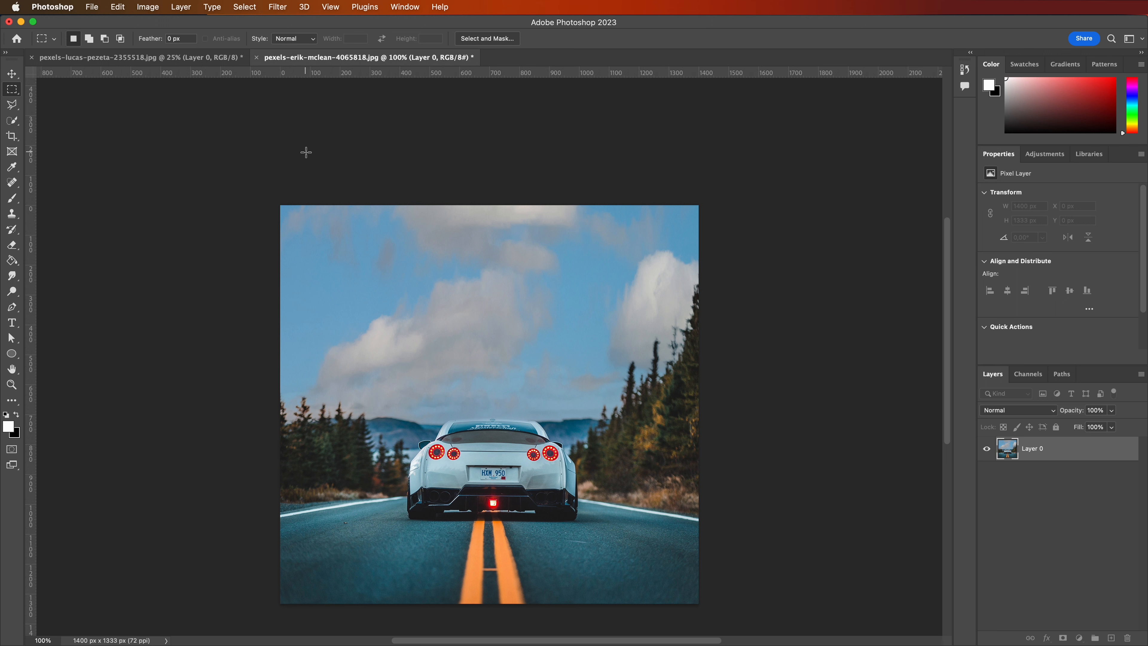
{"action": "scroll", "coordinate": [221, 274], "scroll_direction": "down", "scroll_amount": 2}
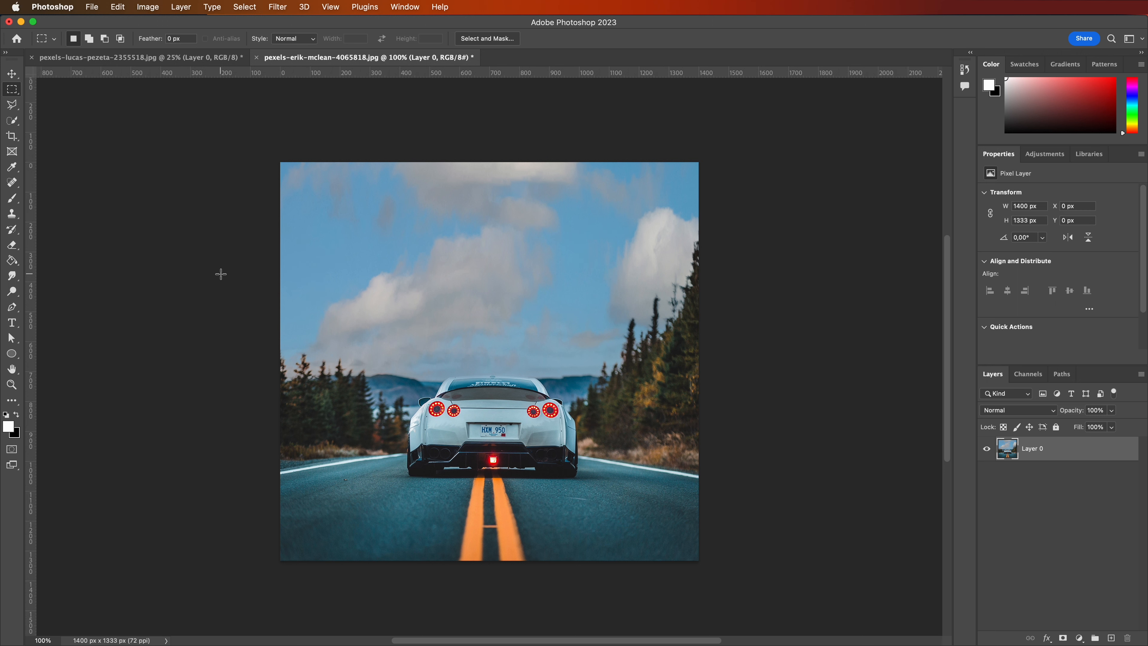